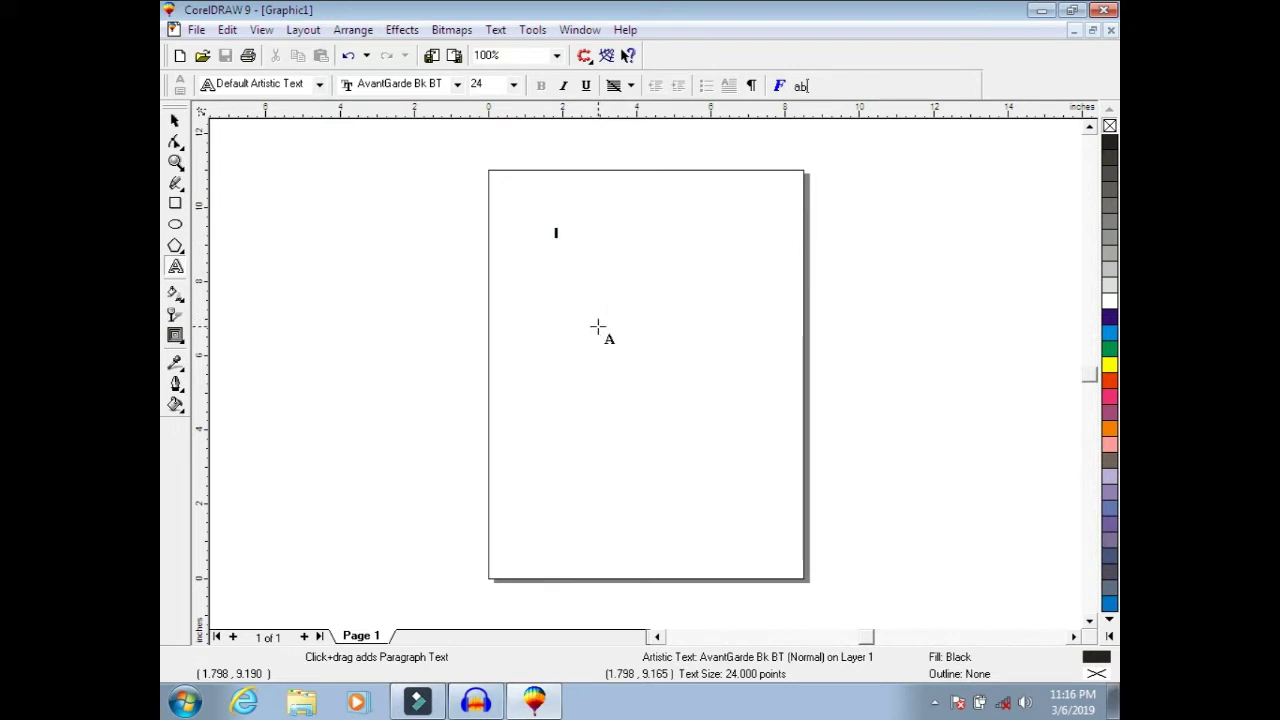
Enter the artistic text "Pakistan", enlarge it to about 97 pt and move it to the middle of the page.
type("F")
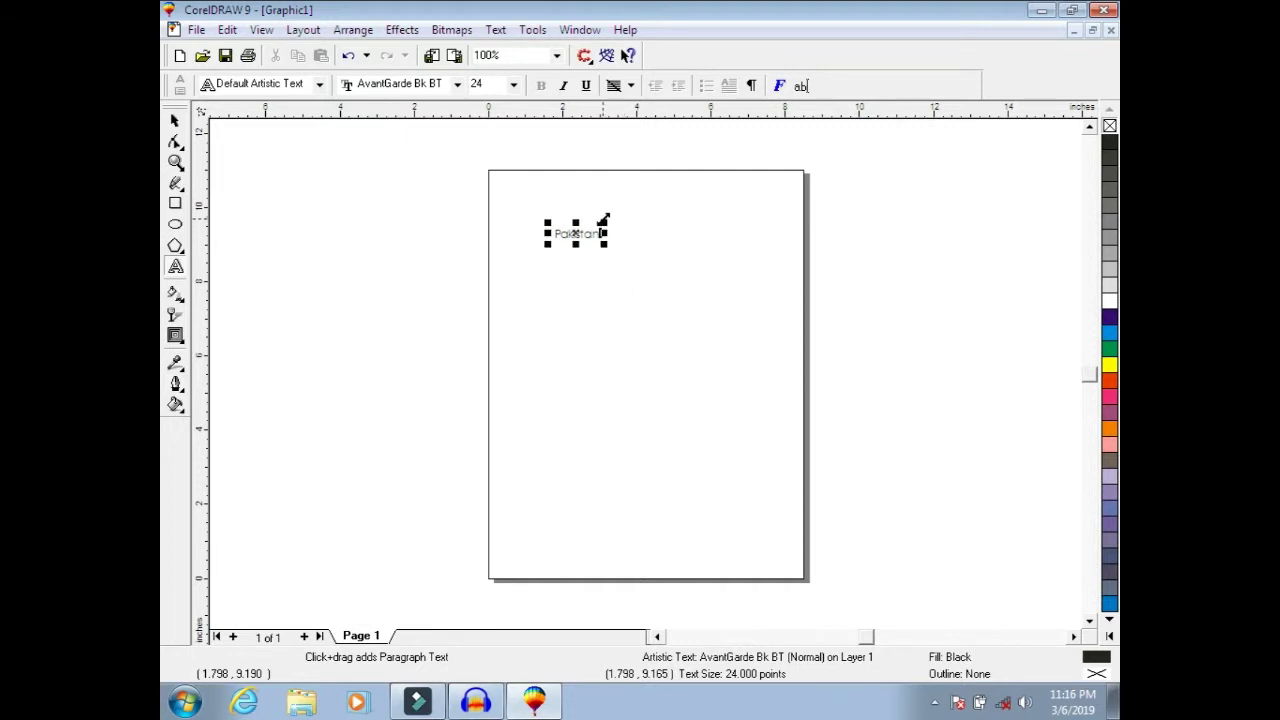
left_click_drag(603, 222, 735, 210)
left_click_drag(643, 218, 645, 358)
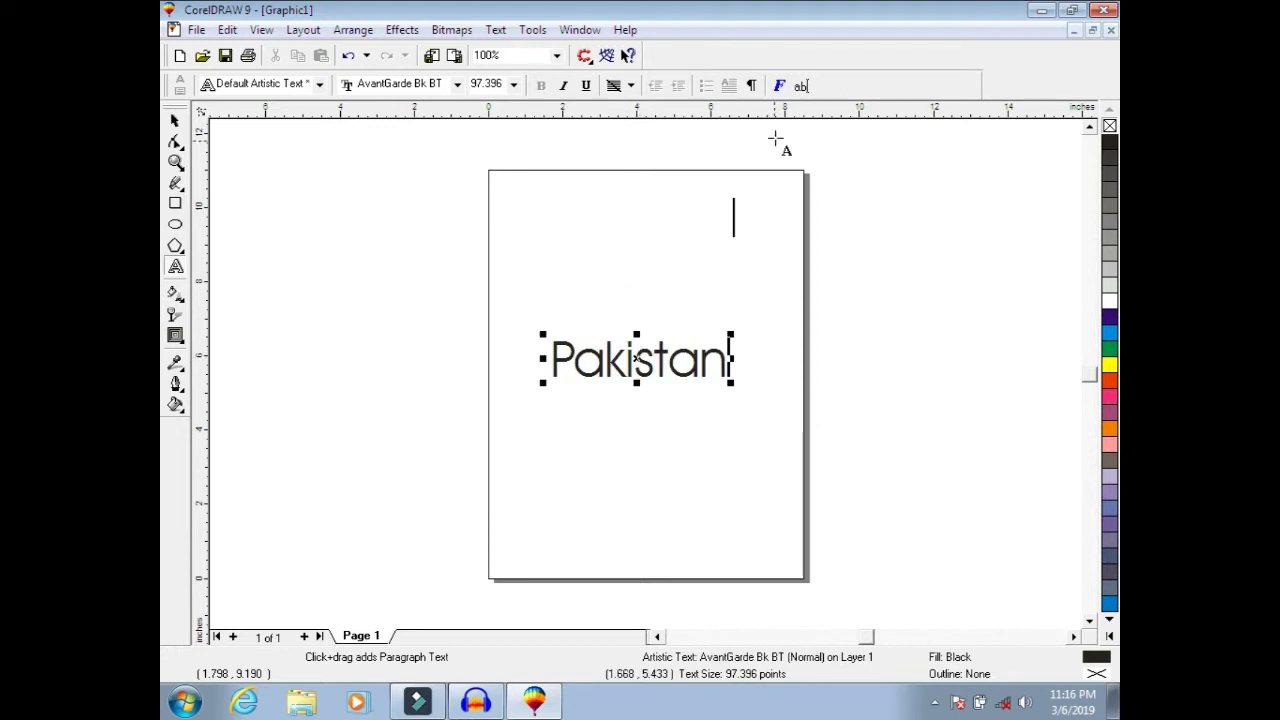
Open the text formatting settings for "Pakistan" and try the Small CAPS uppercase option.
left_click(777, 87)
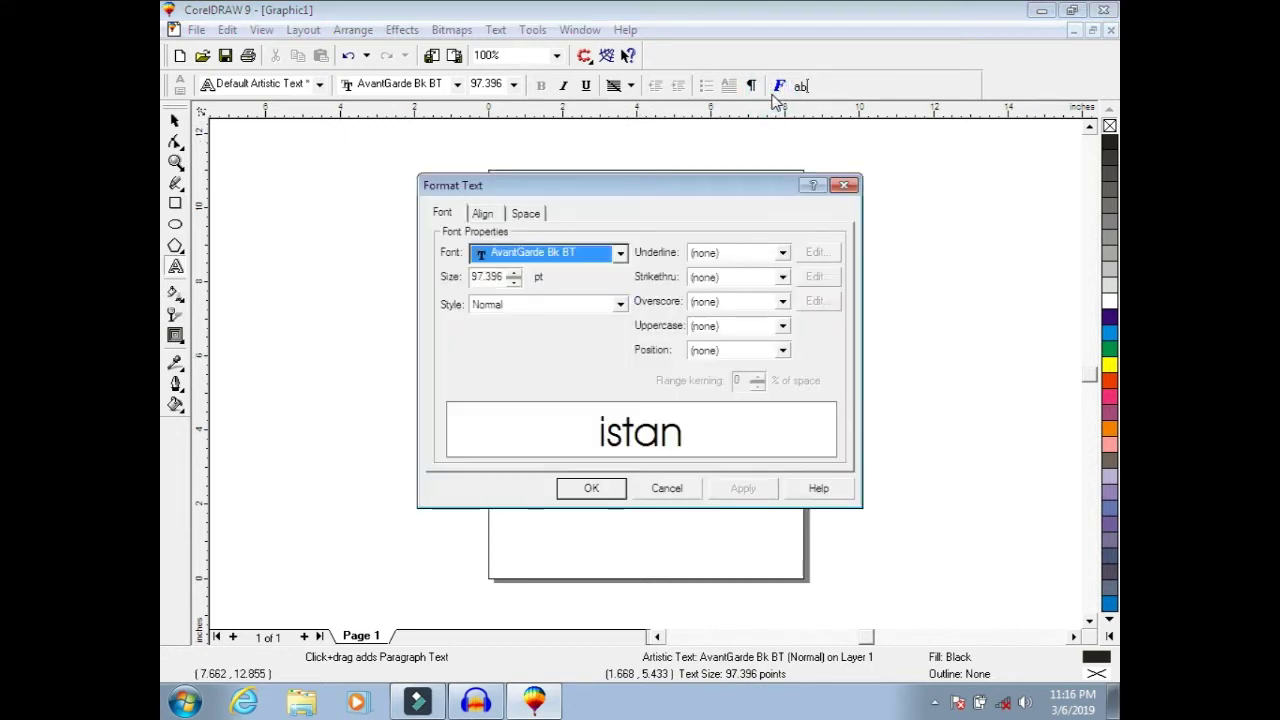
left_click_drag(670, 195, 718, 229)
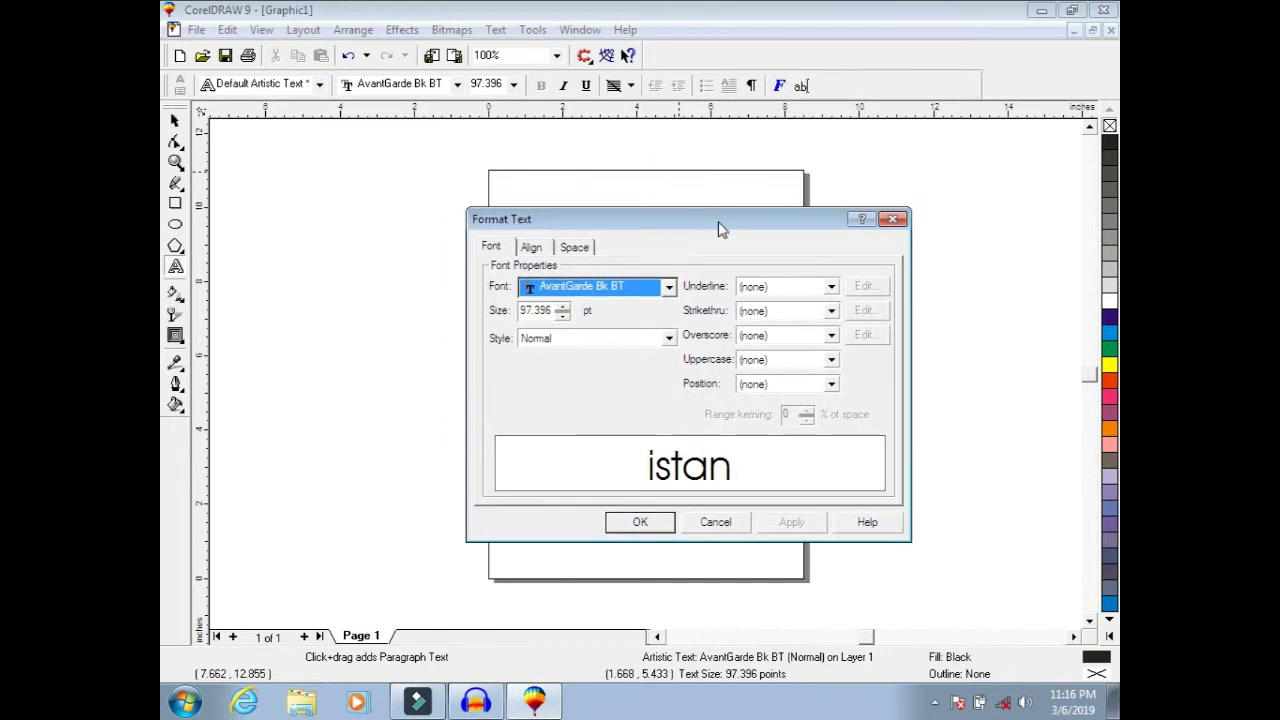
left_click(667, 338)
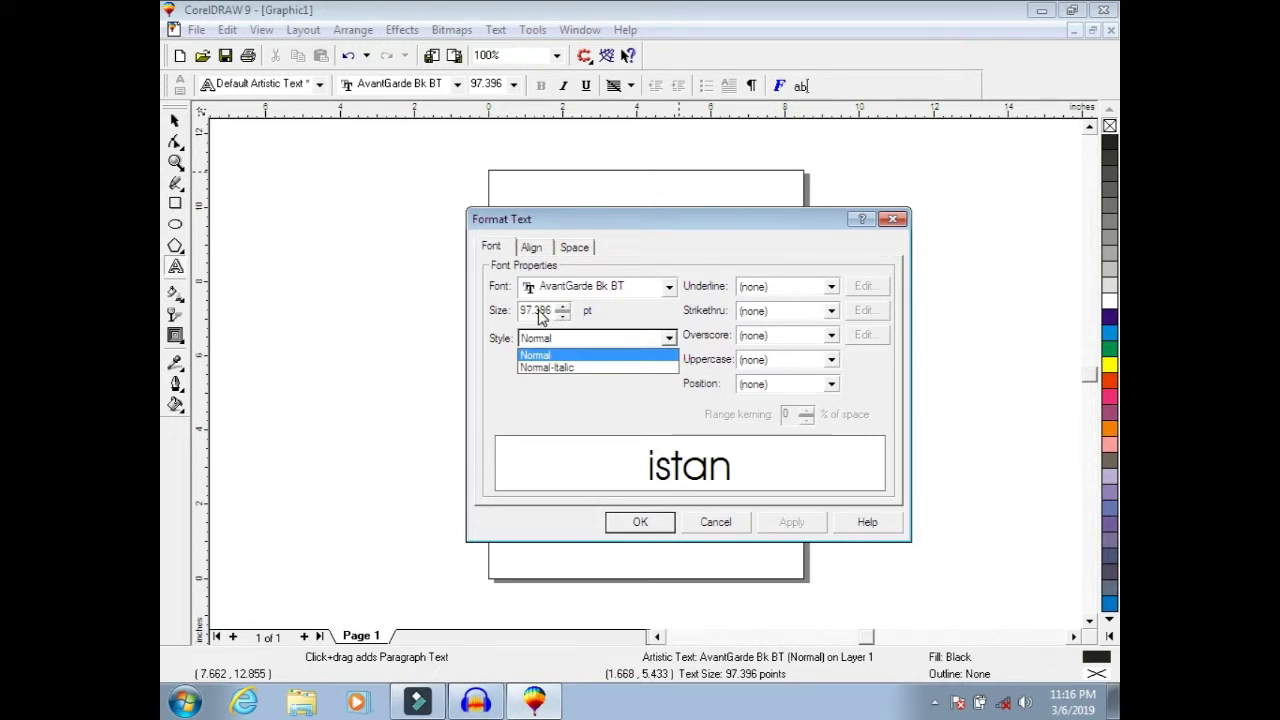
left_click(670, 289)
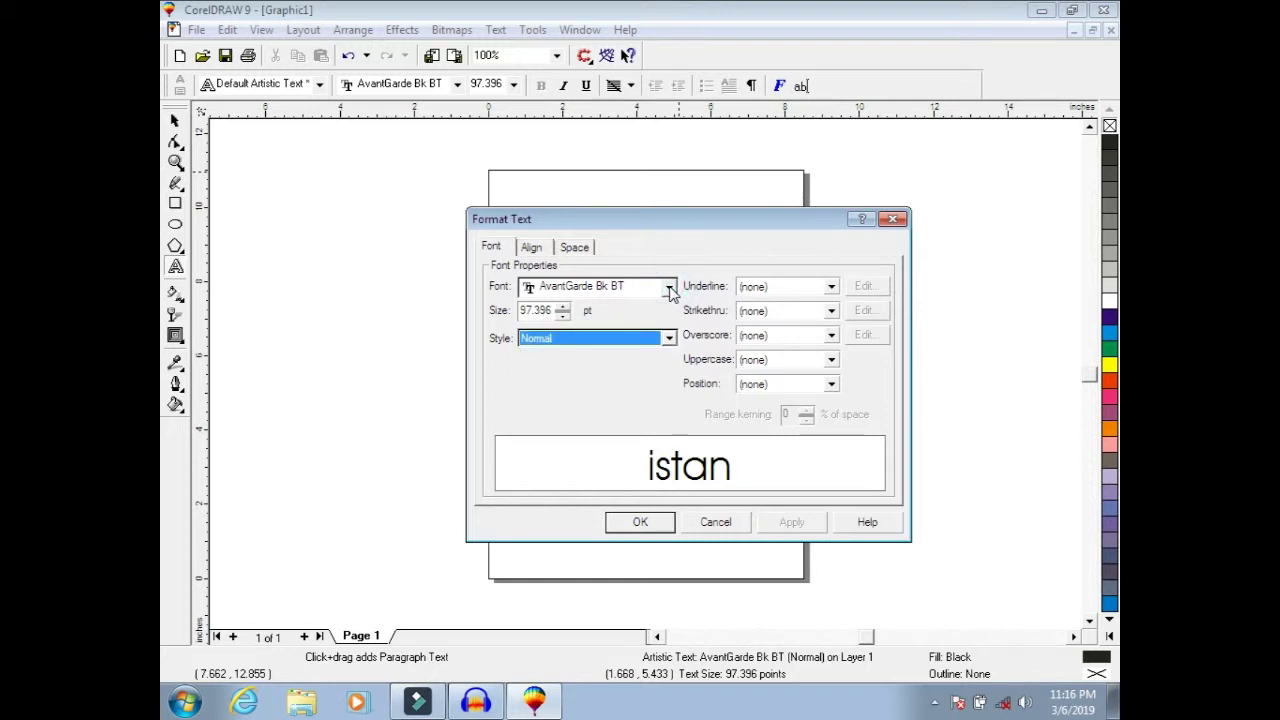
left_click(832, 366)
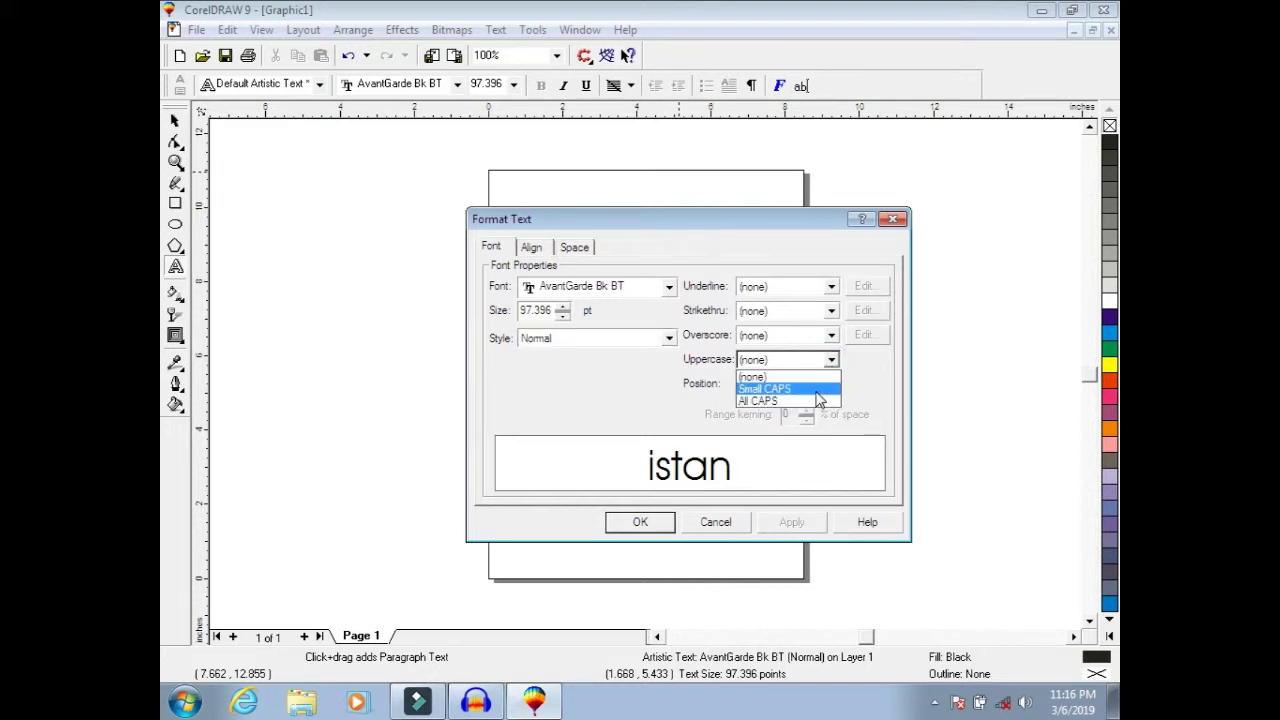
left_click(817, 391)
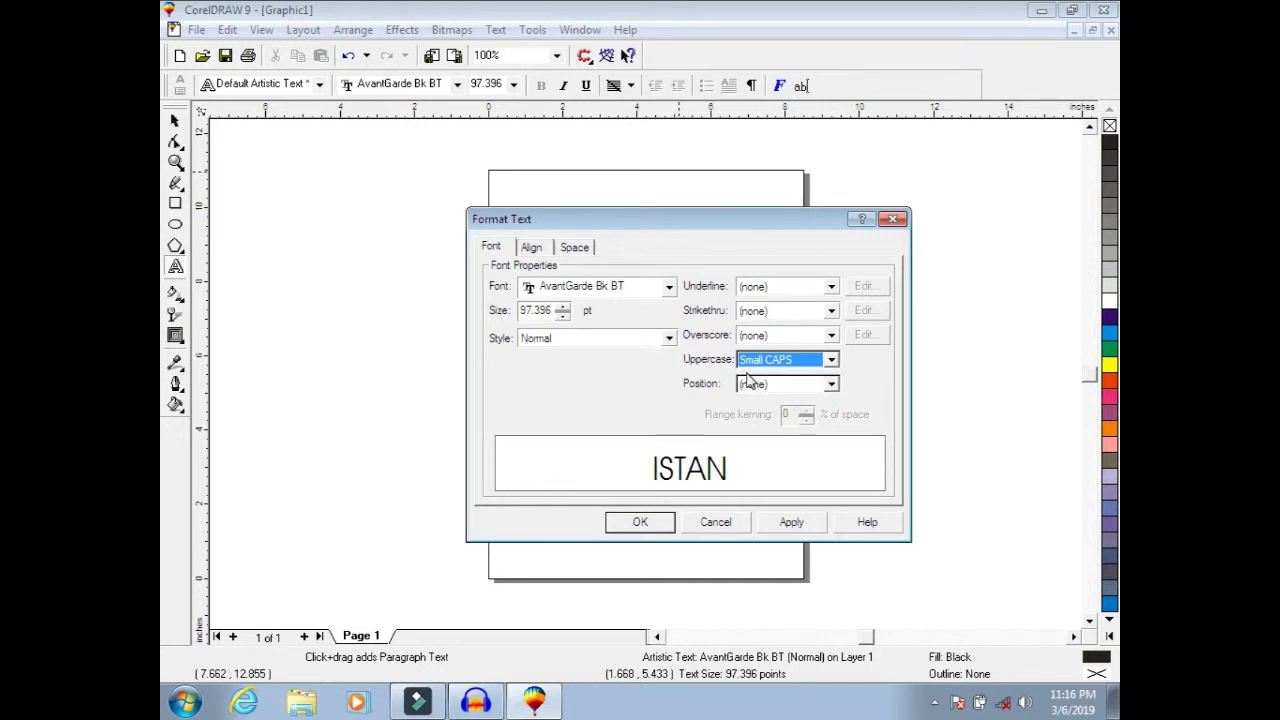
Compare the All CAPS and Small CAPS uppercase options in the preview, ending on All CAPS.
left_click(830, 362)
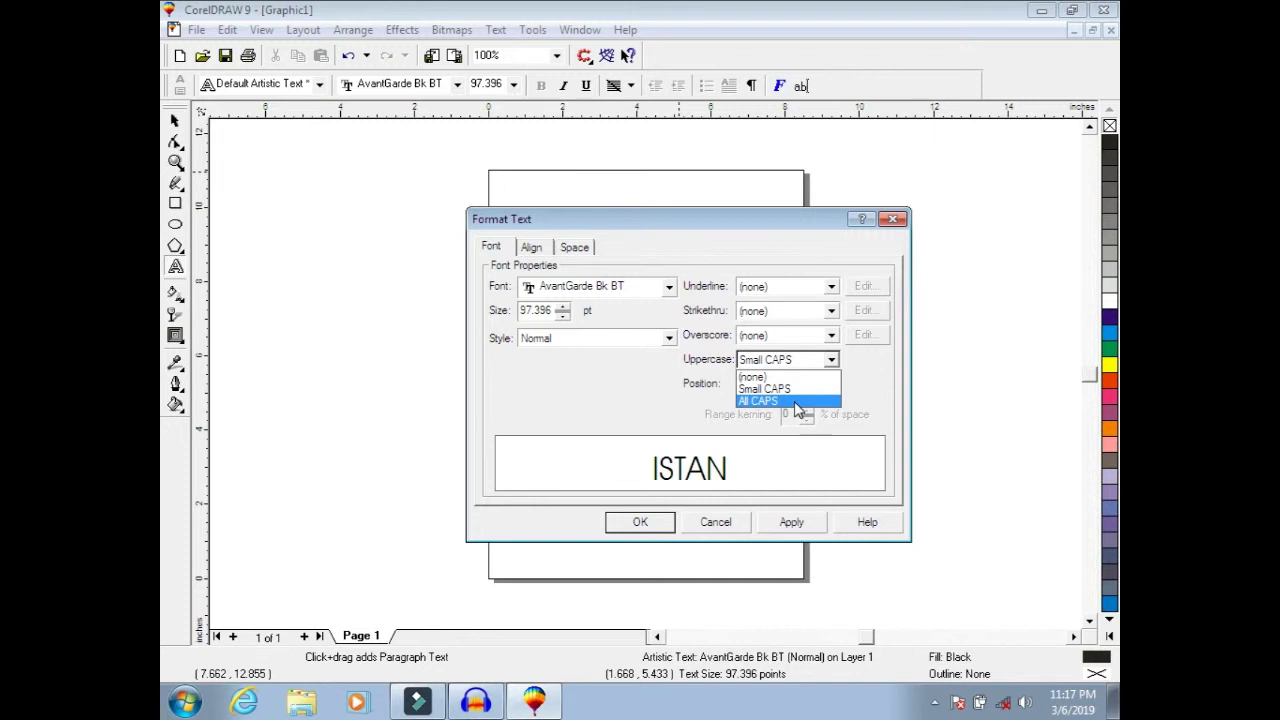
left_click(797, 401)
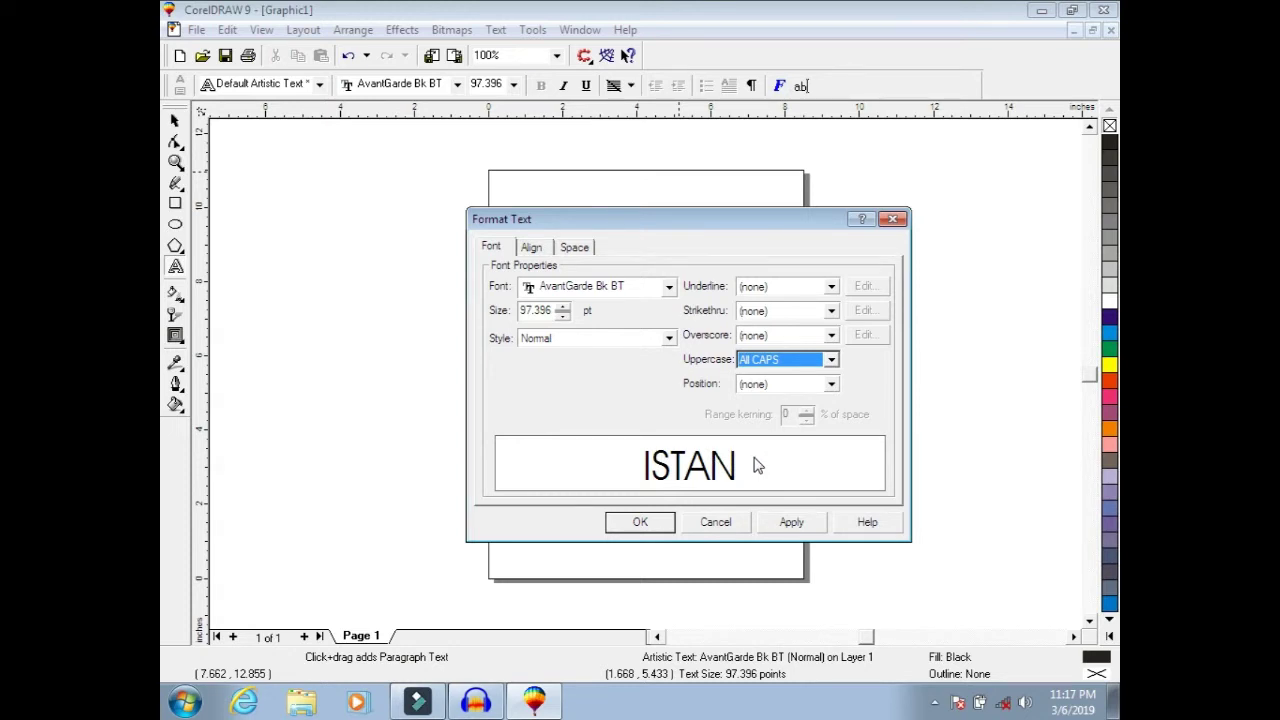
left_click(831, 360)
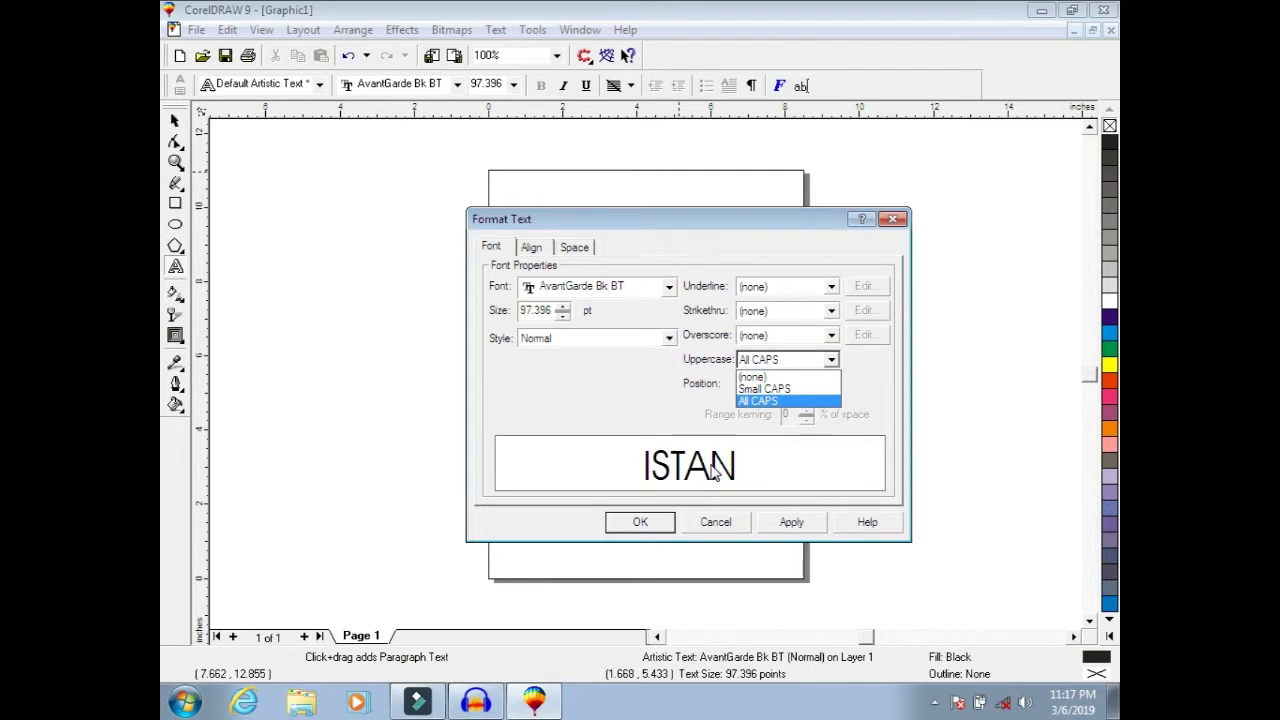
left_click(778, 389)
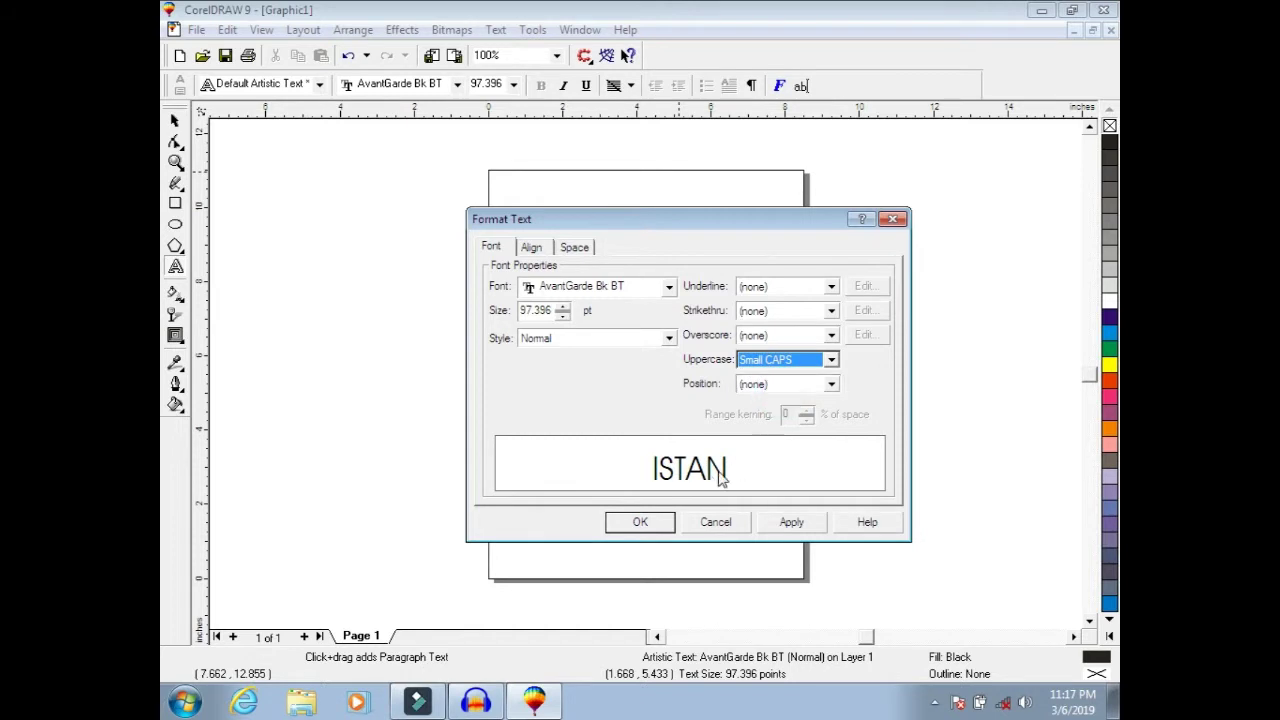
left_click(831, 360)
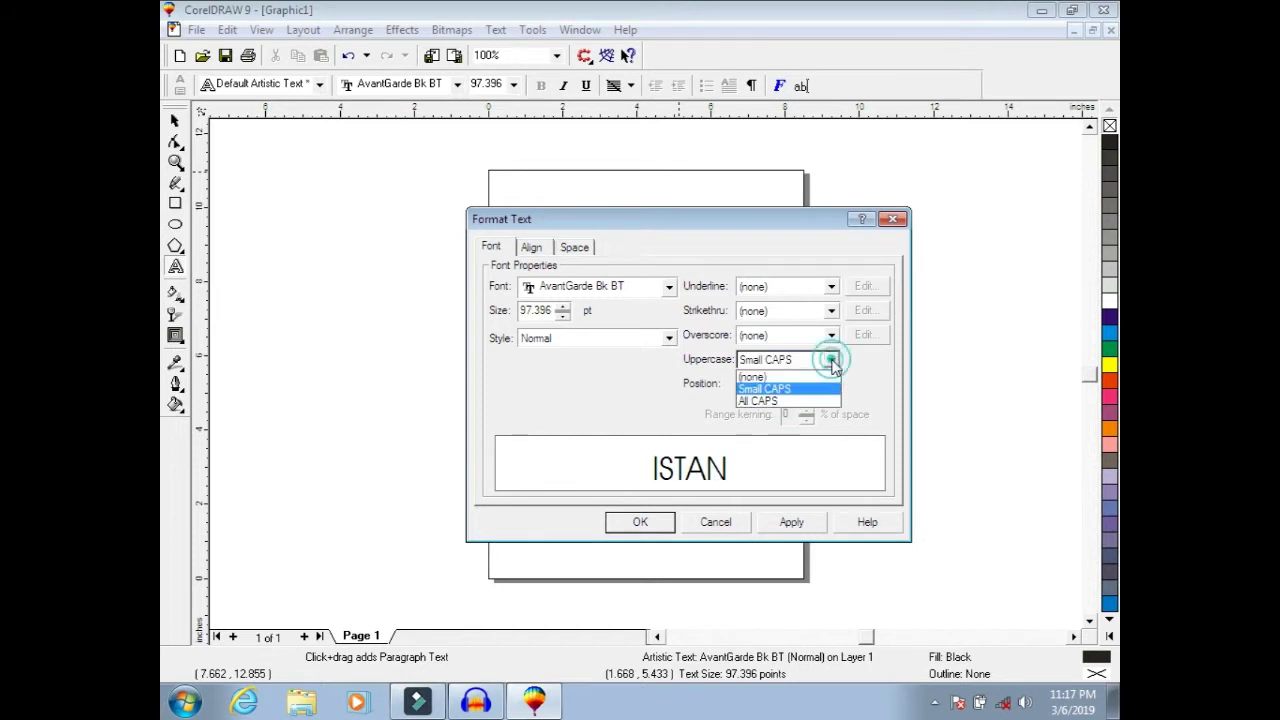
left_click(783, 402)
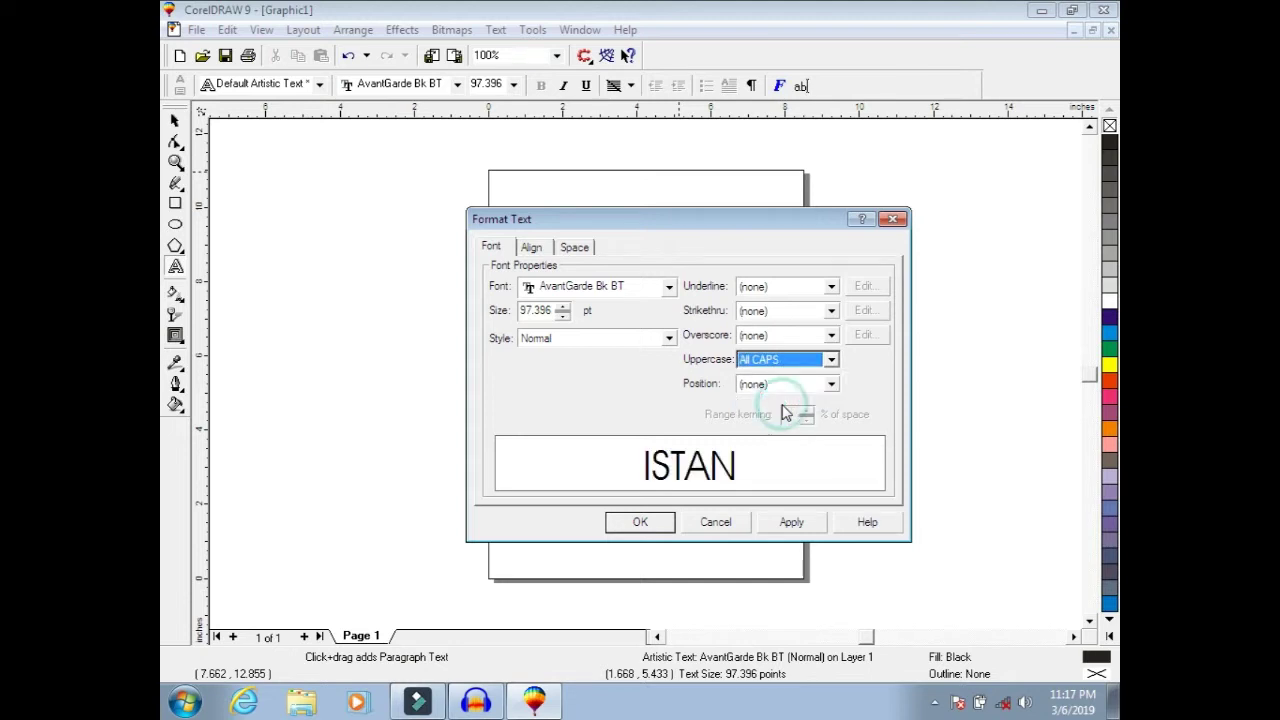
Preview the Subscript position, then try to apply Superscript together with All CAPS to the text.
left_click(832, 386)
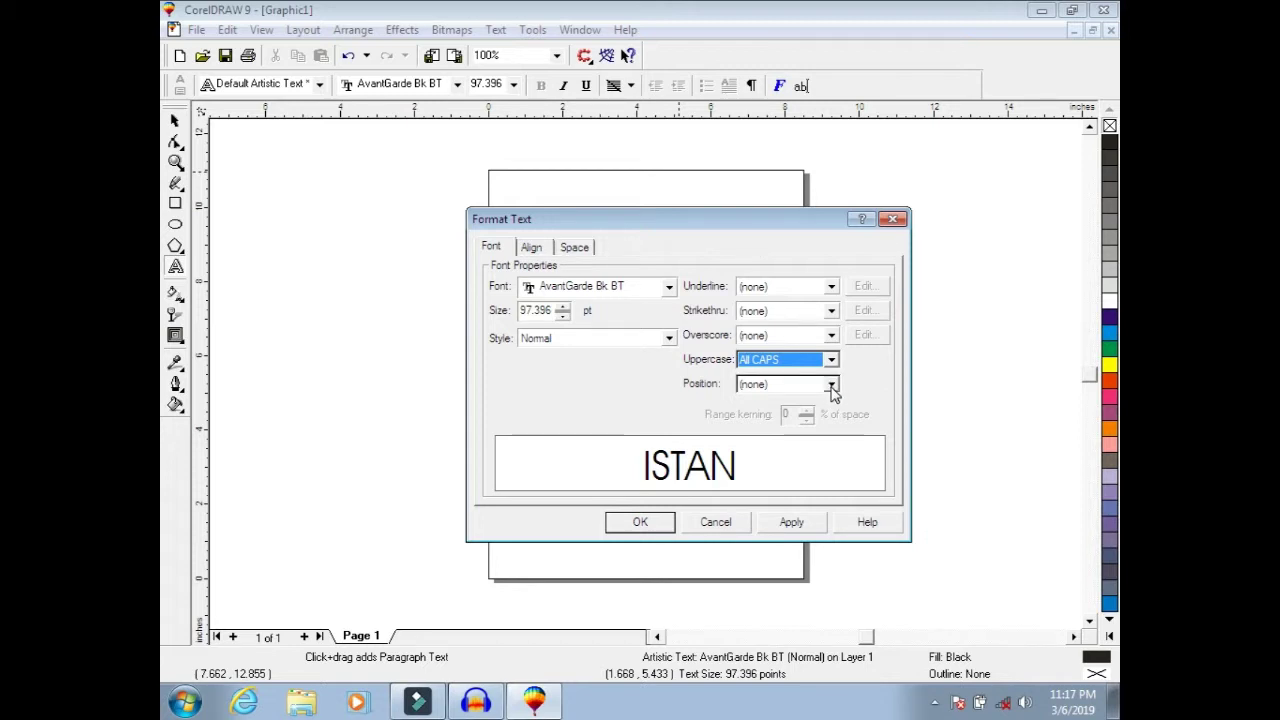
left_click(832, 387)
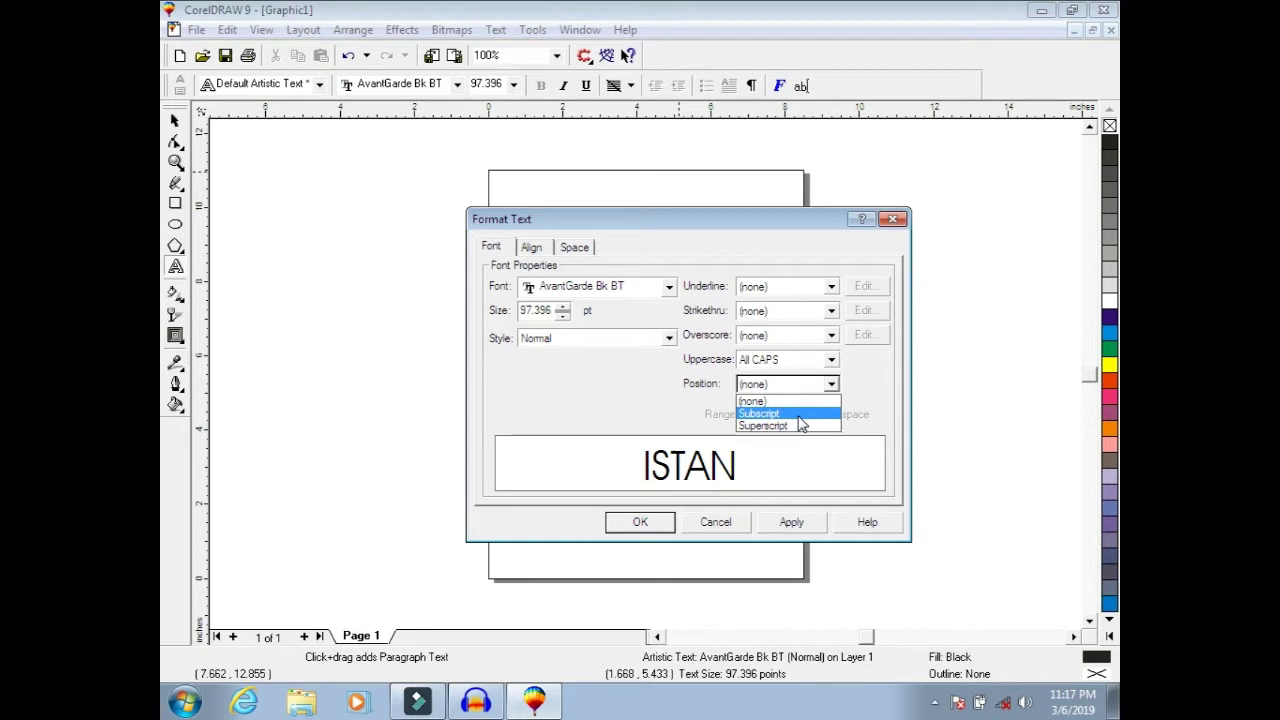
left_click(800, 424)
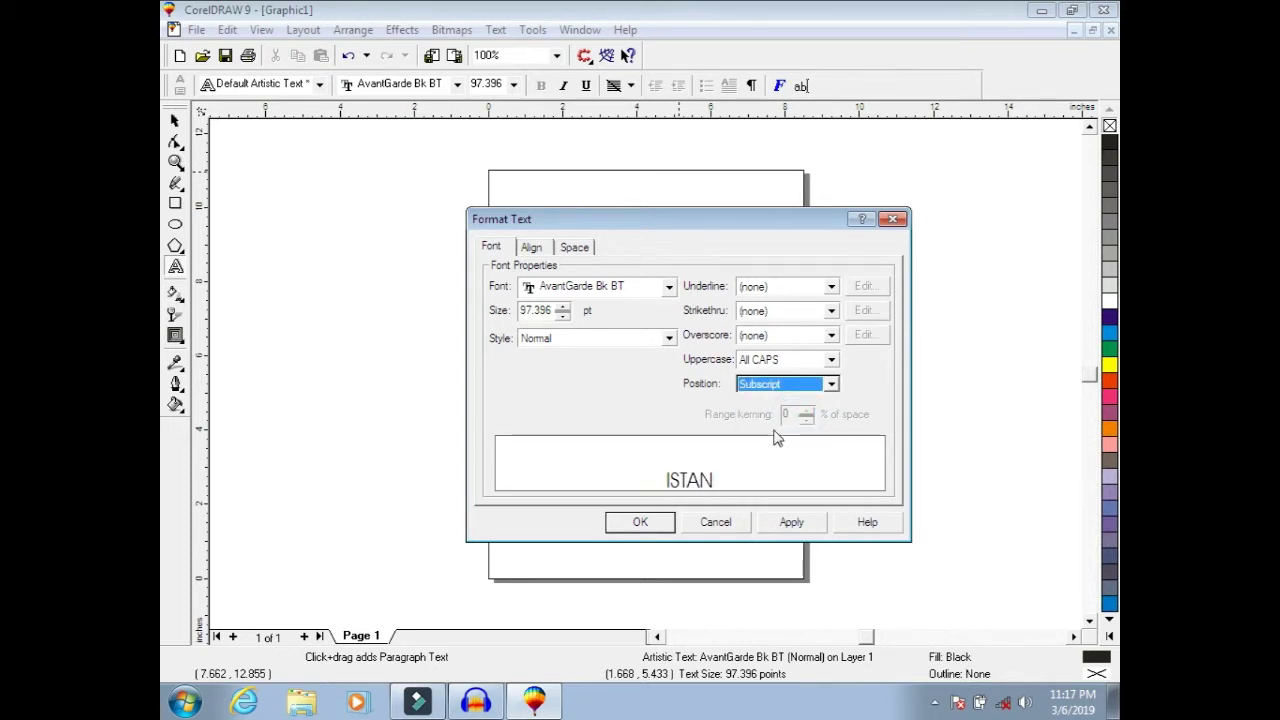
left_click(830, 386)
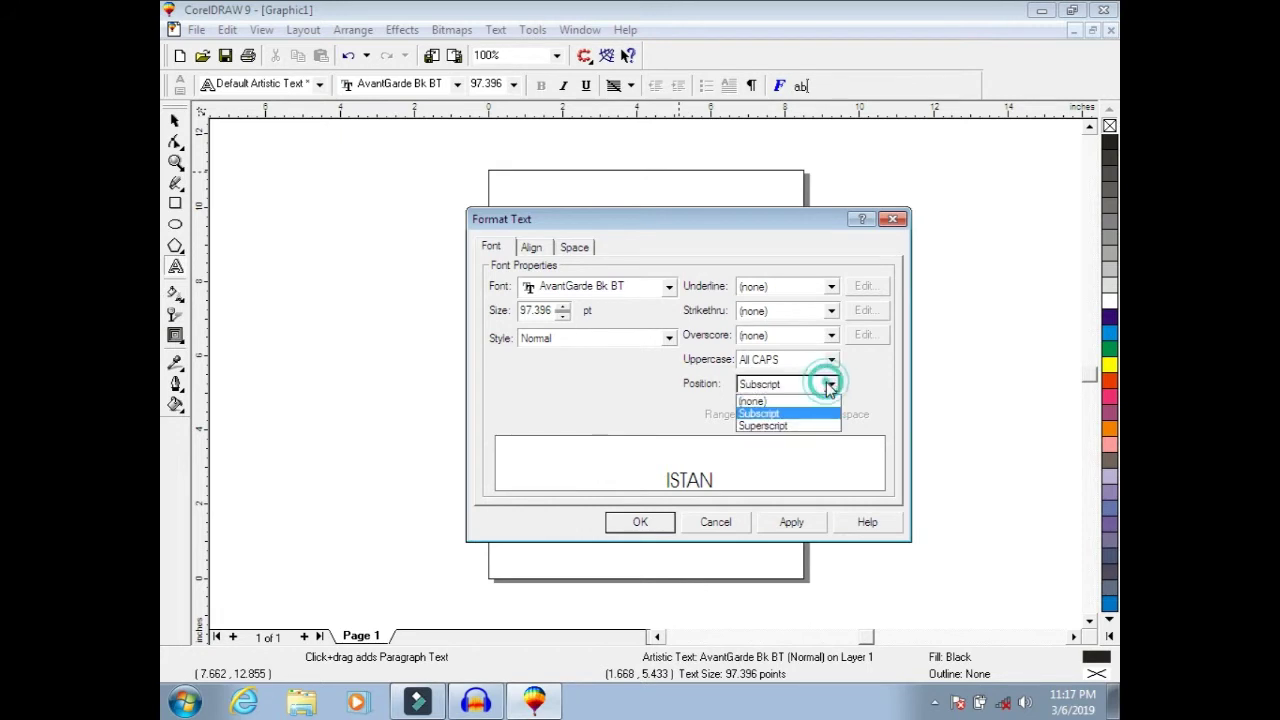
left_click(790, 428)
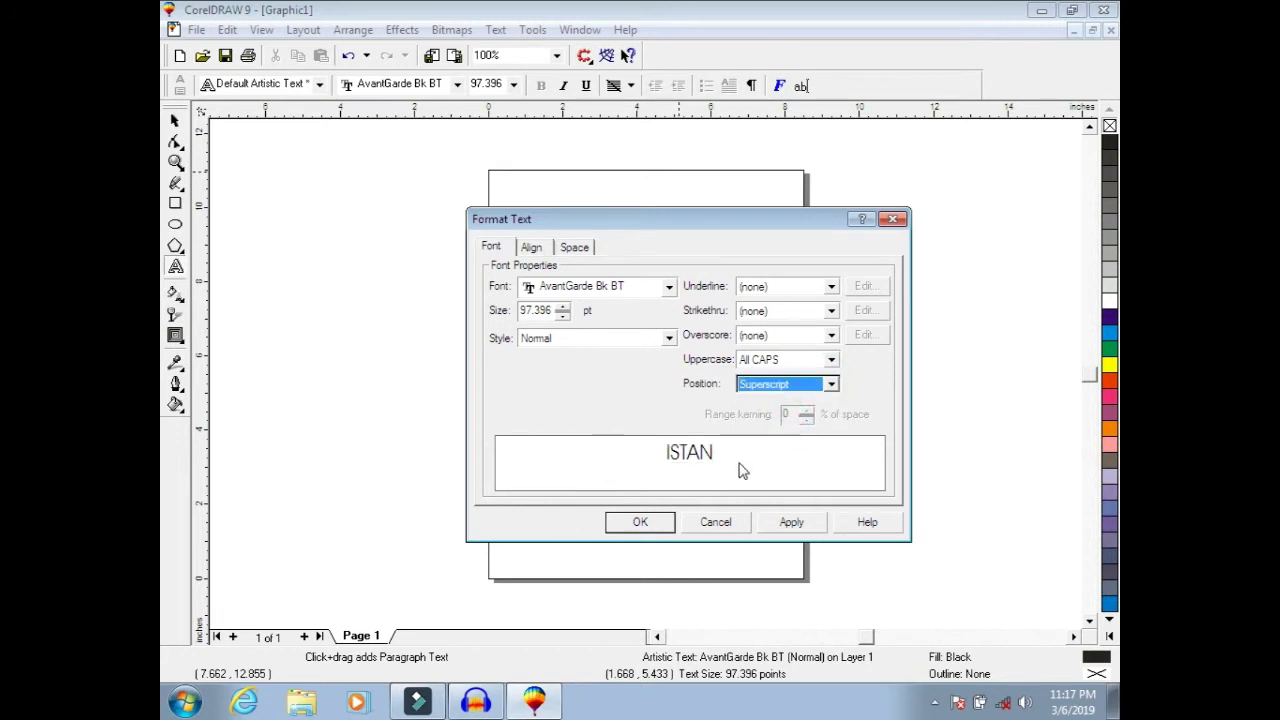
left_click(789, 523)
left_click(640, 521)
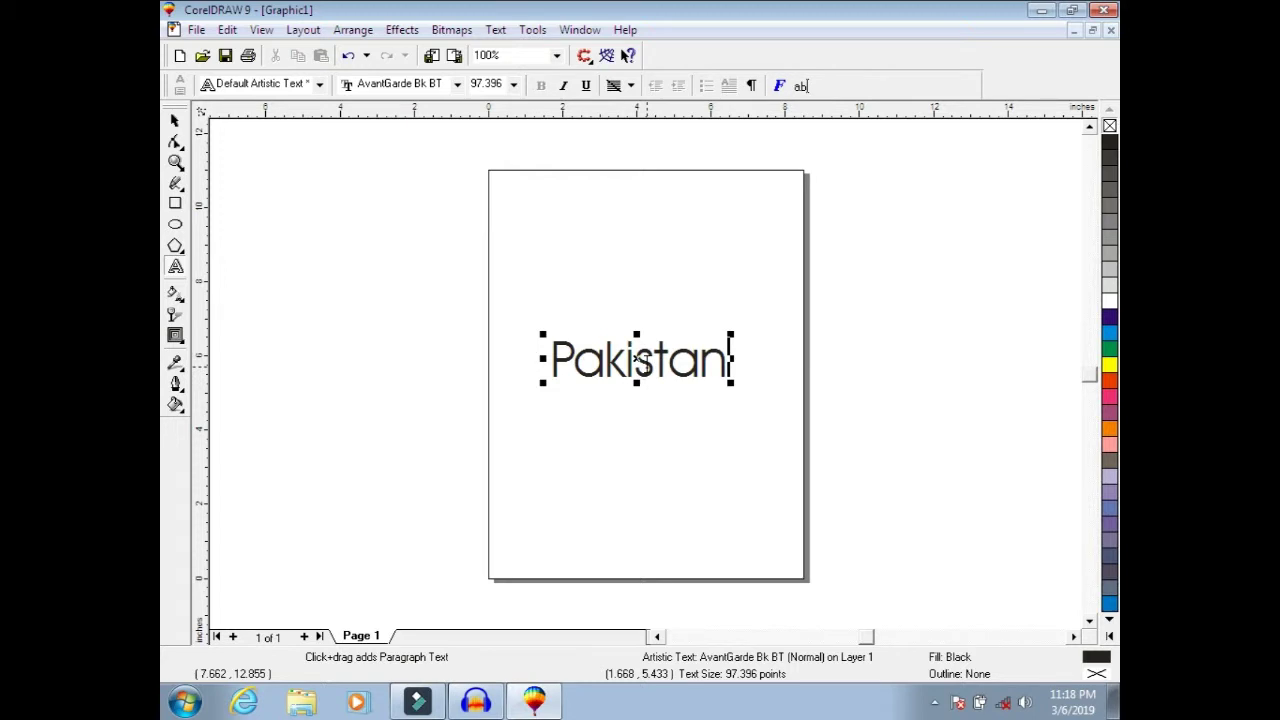
Select the whole "Pakistan" text as an object and set its character position to Superscript.
left_click(175, 121)
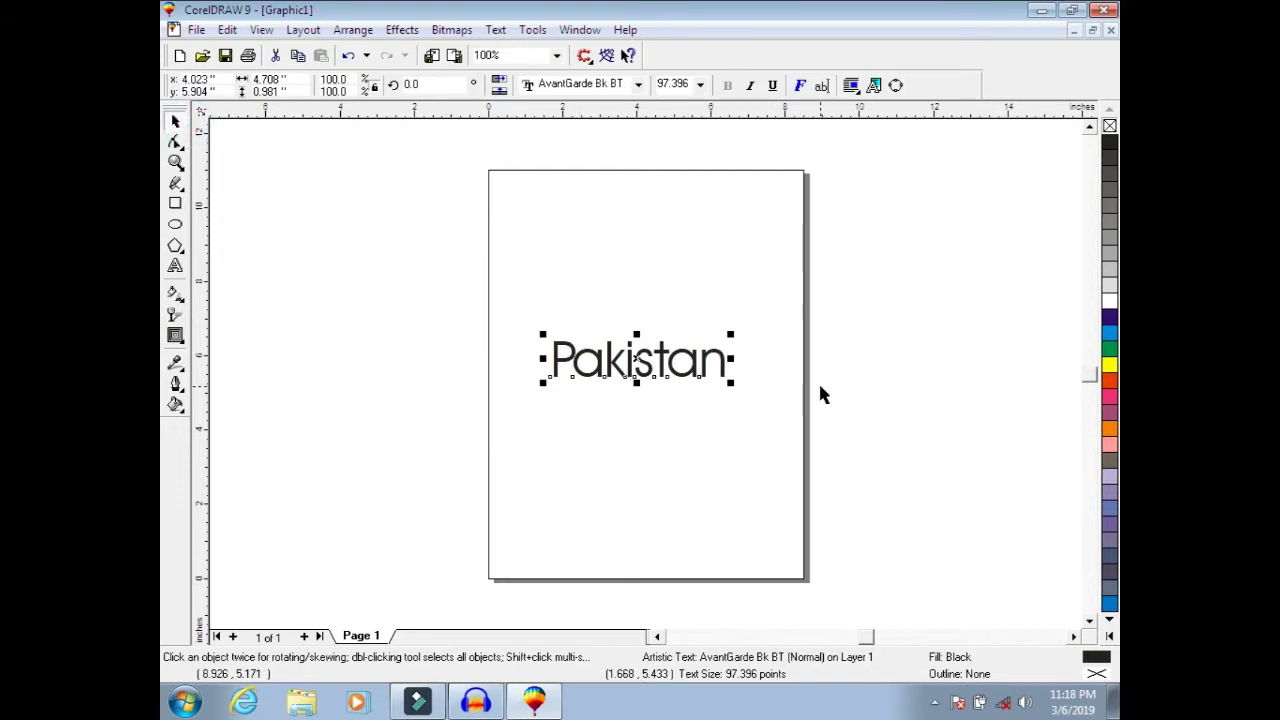
left_click(799, 86)
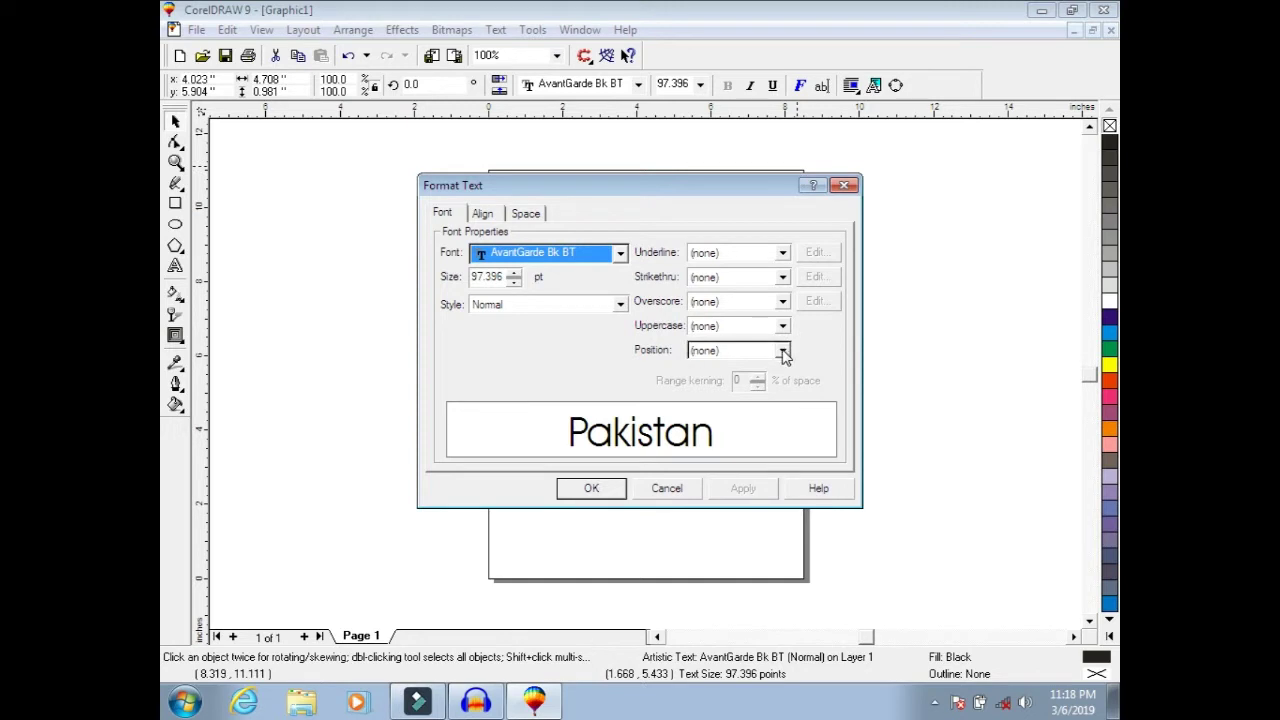
left_click(783, 351)
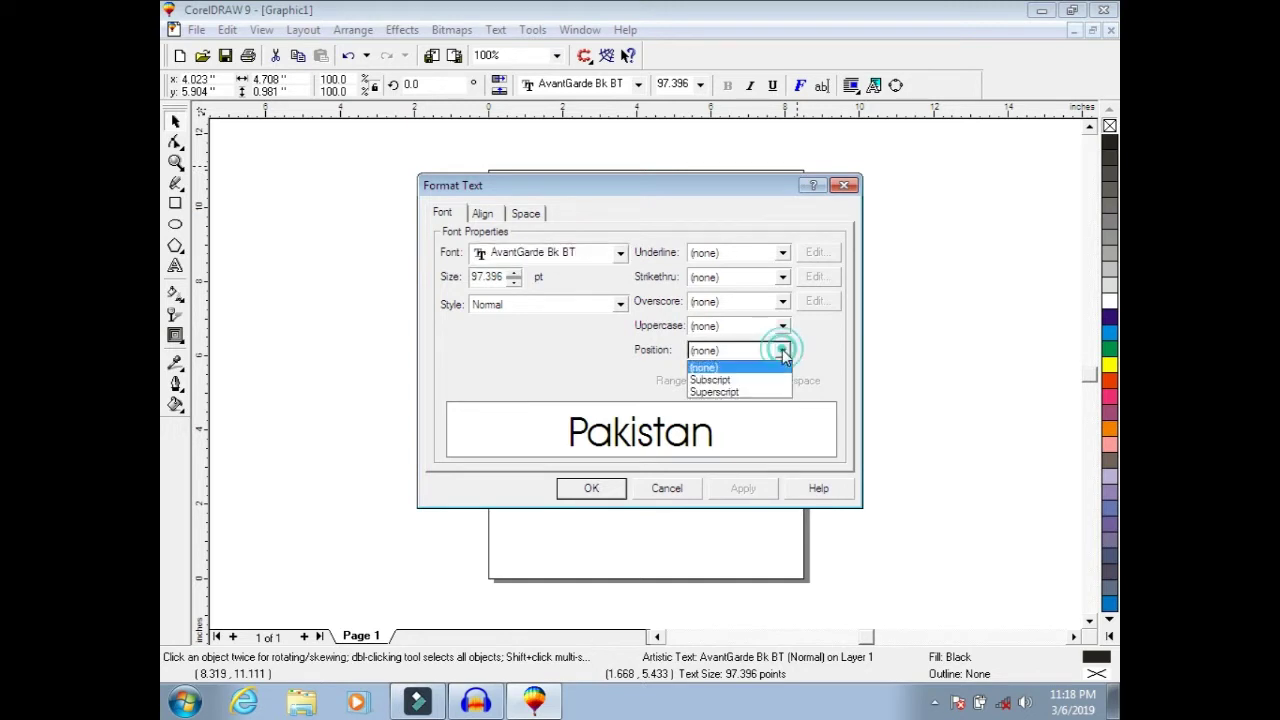
left_click(741, 393)
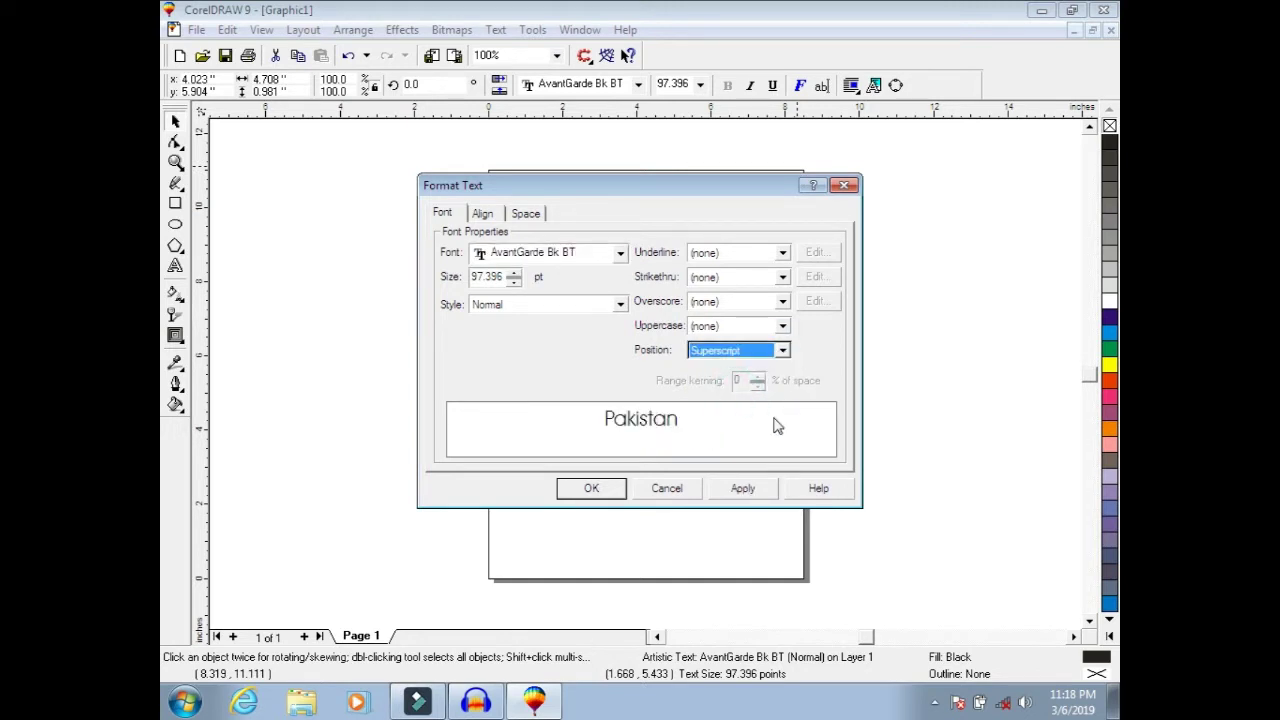
left_click(752, 490)
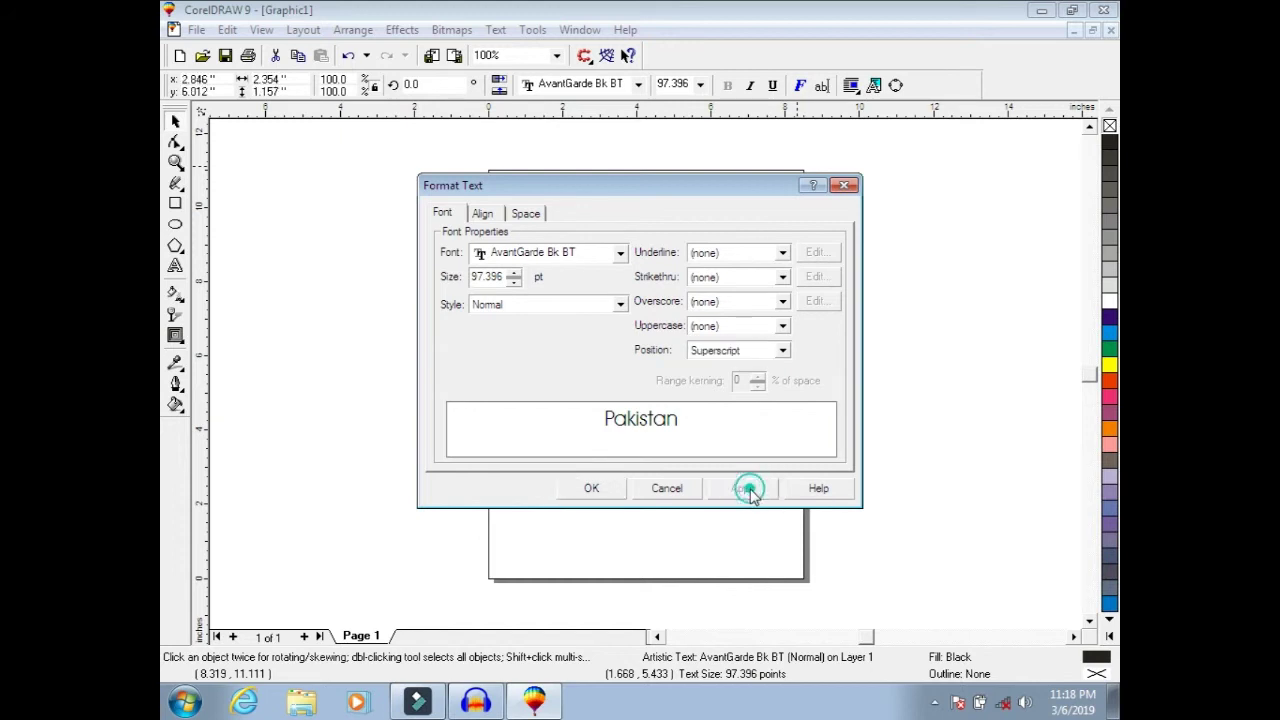
left_click(600, 492)
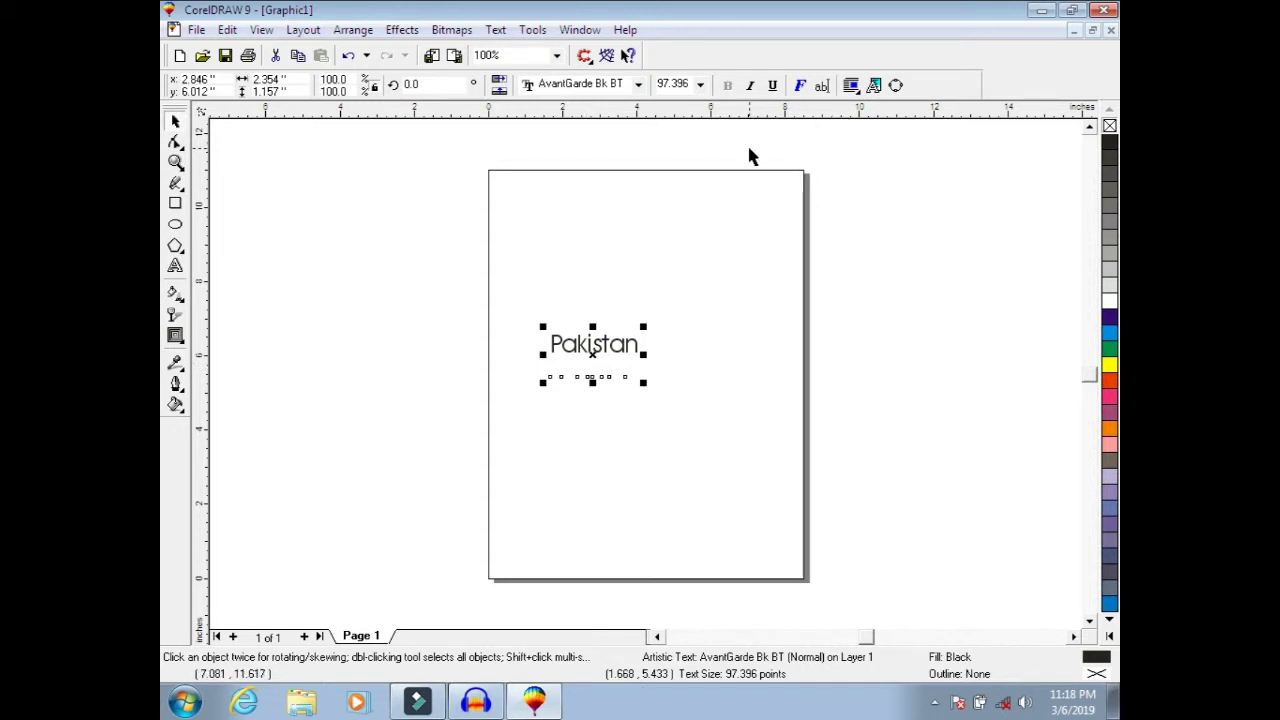
Convert "Pakistan" to paragraph text and move its frame to about x 3.9, y 7.2 inches in the page's upper half.
left_click(874, 86)
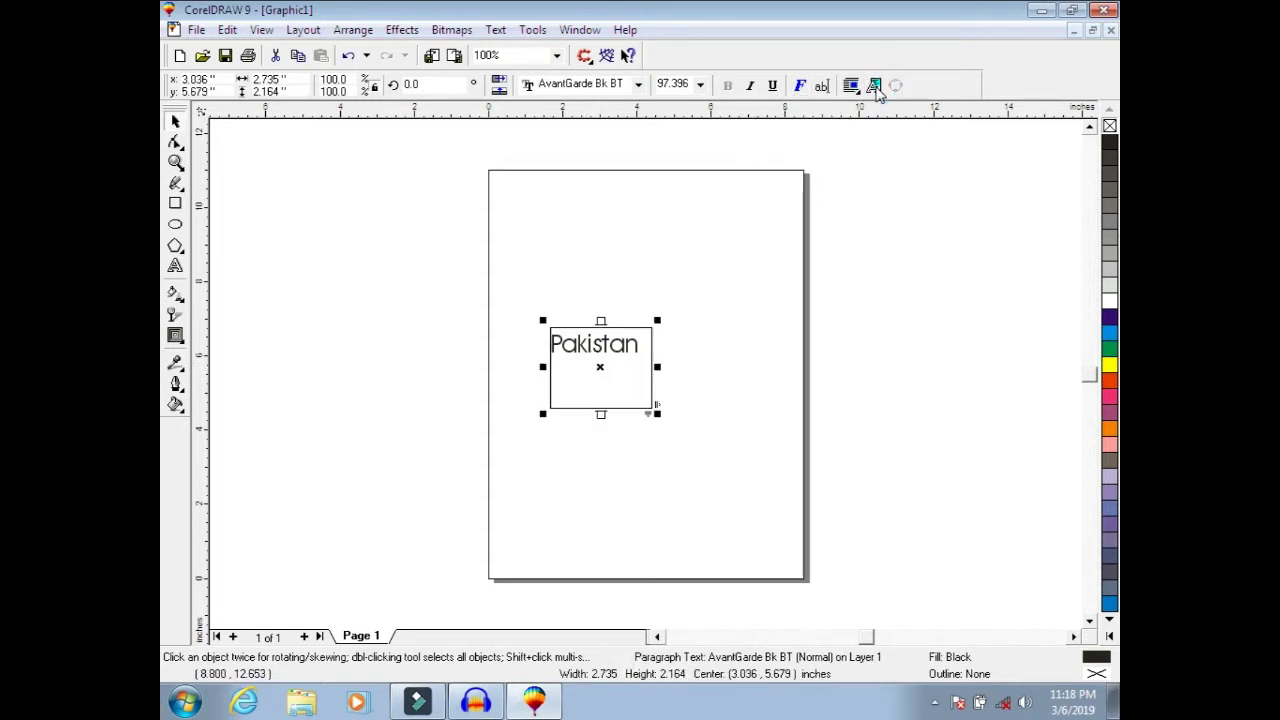
left_click(601, 369)
left_click_drag(601, 369, 611, 315)
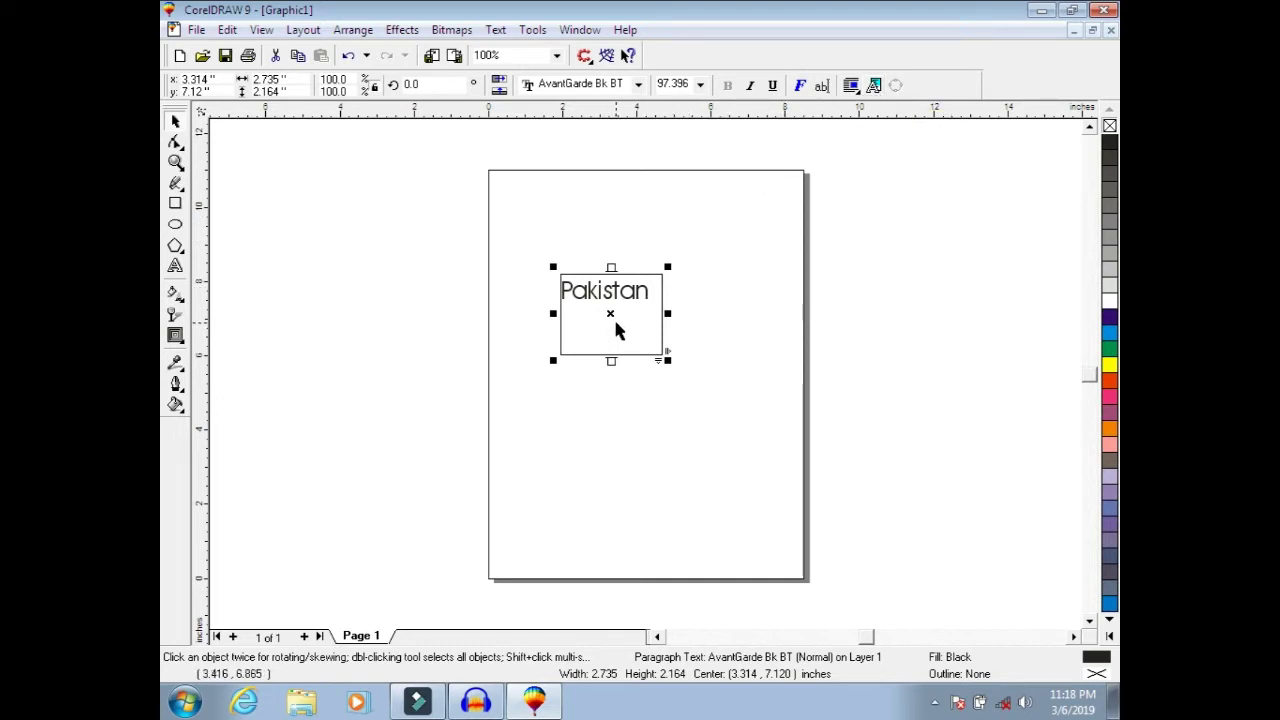
left_click_drag(610, 312, 642, 268)
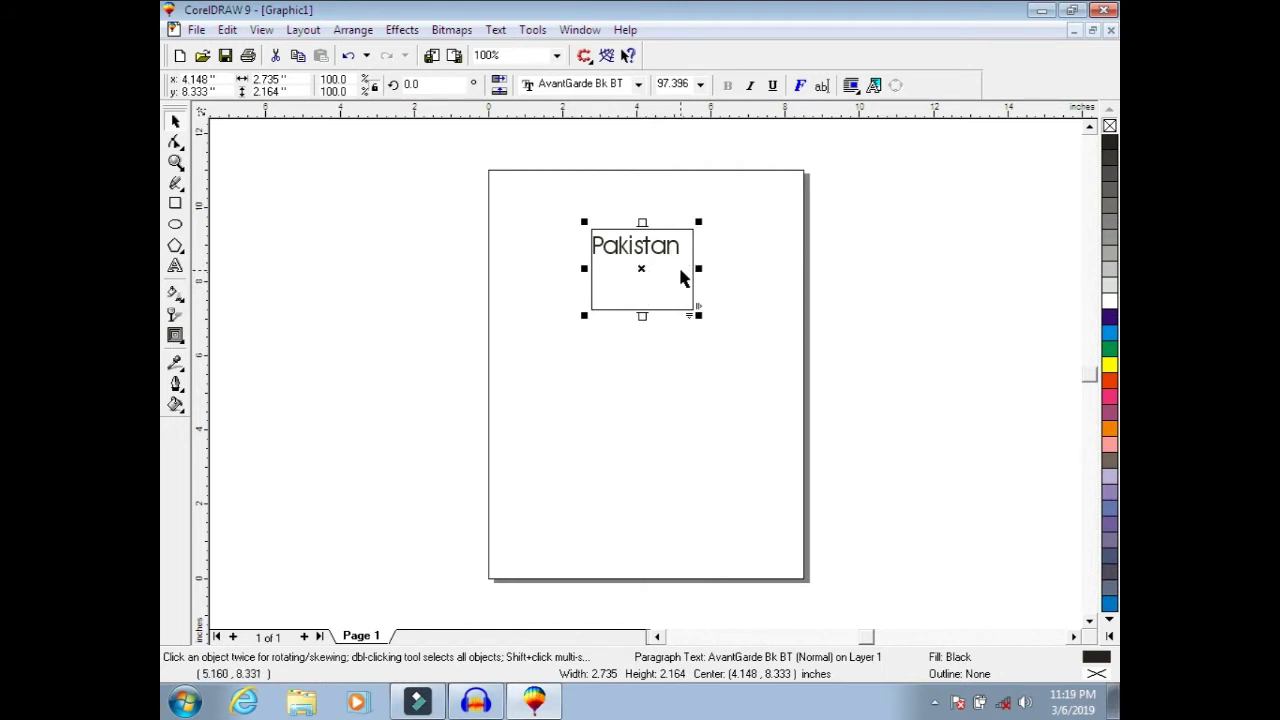
left_click_drag(640, 271, 637, 365)
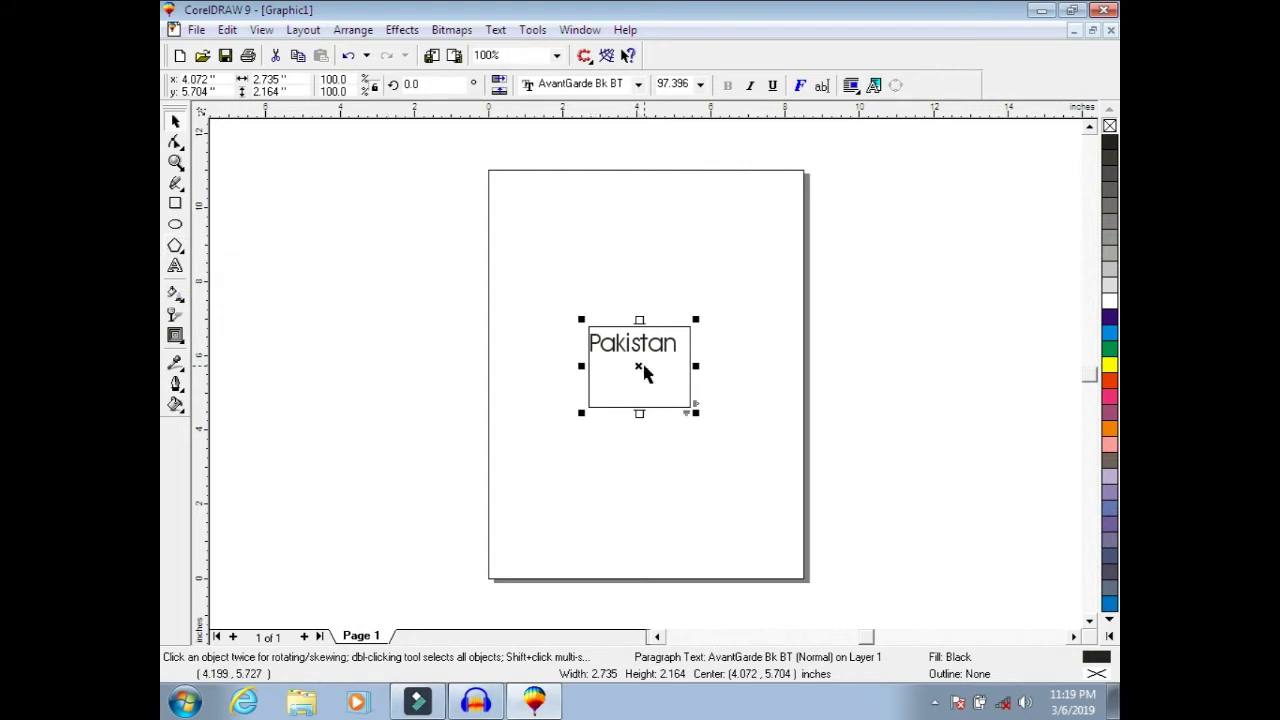
left_click_drag(639, 367, 639, 293)
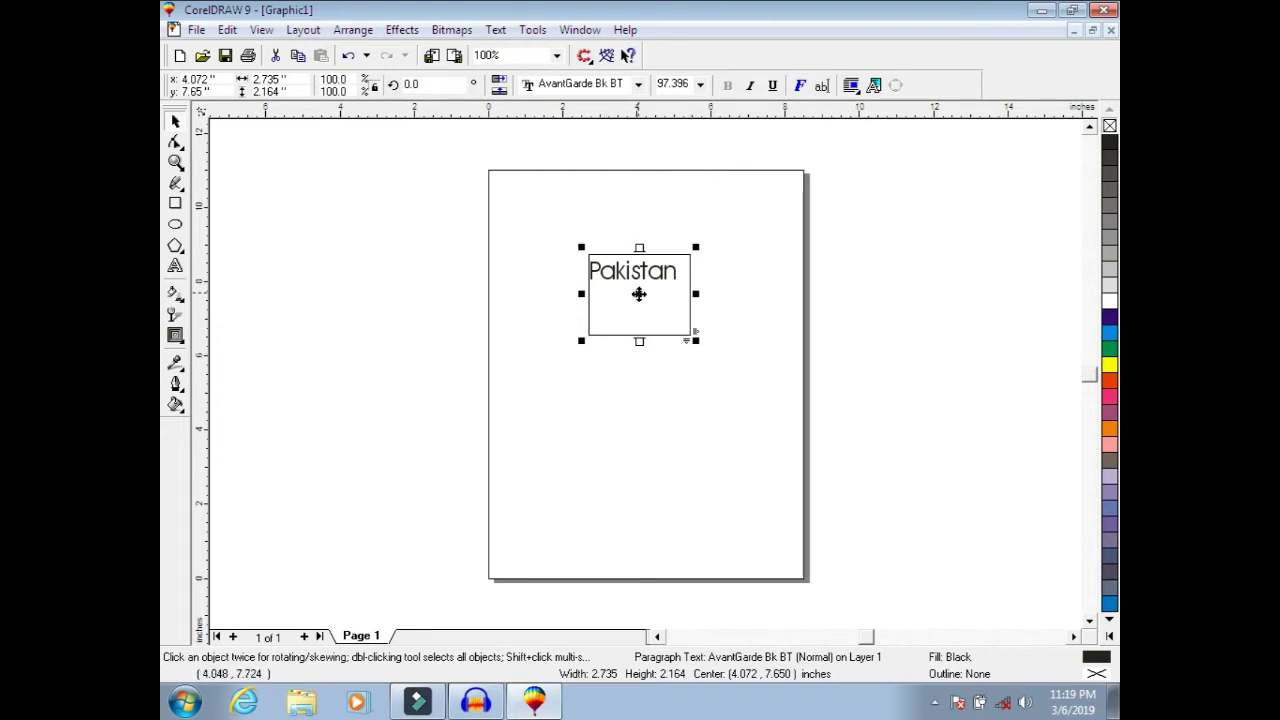
mouse_move(635, 292)
left_mouse_down()
mouse_move(636, 393)
mouse_move(634, 311)
left_mouse_up()
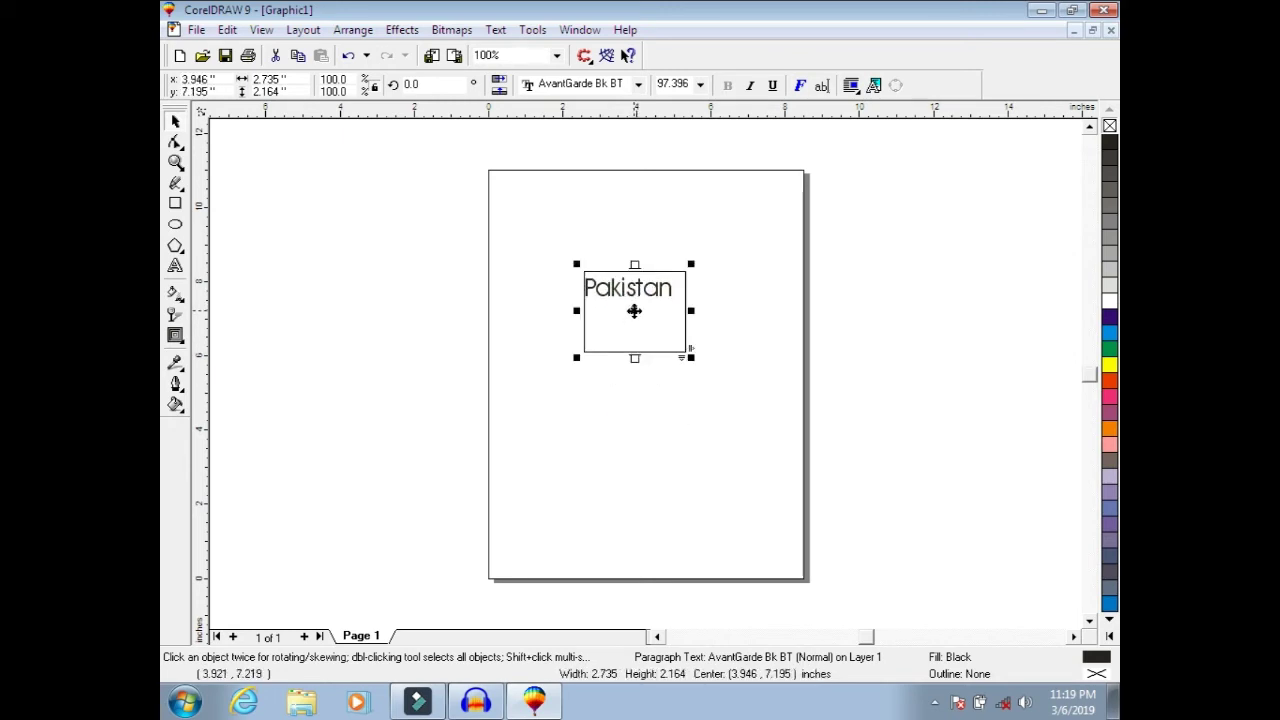